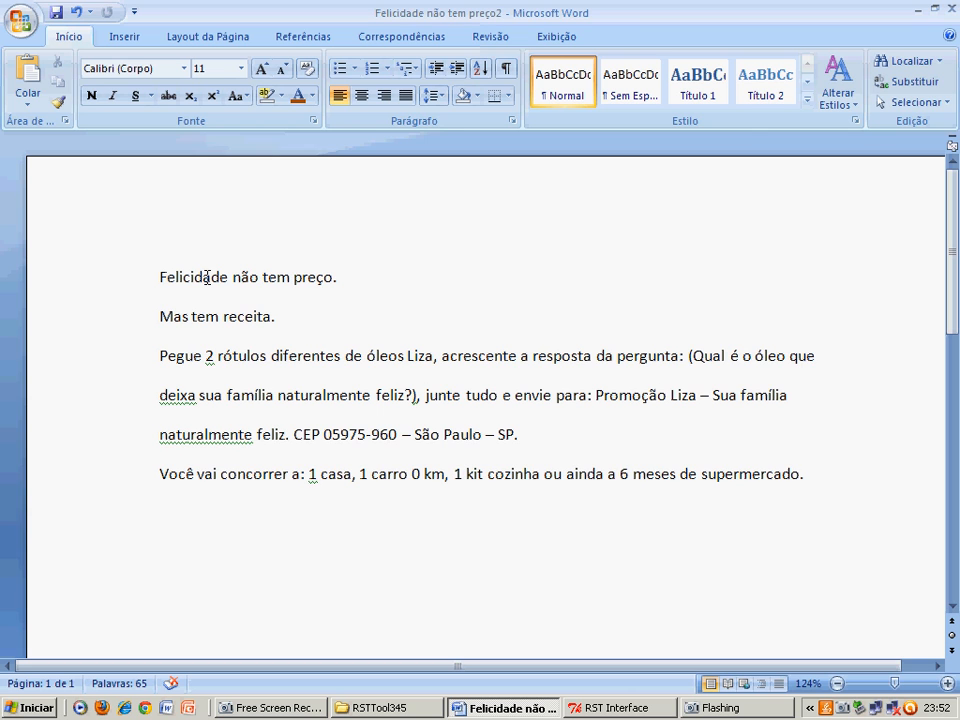
- Save the document as a plain text file named teste in the Analyses folder, with the default Windows encoding
click(366, 281)
click(43, 185)
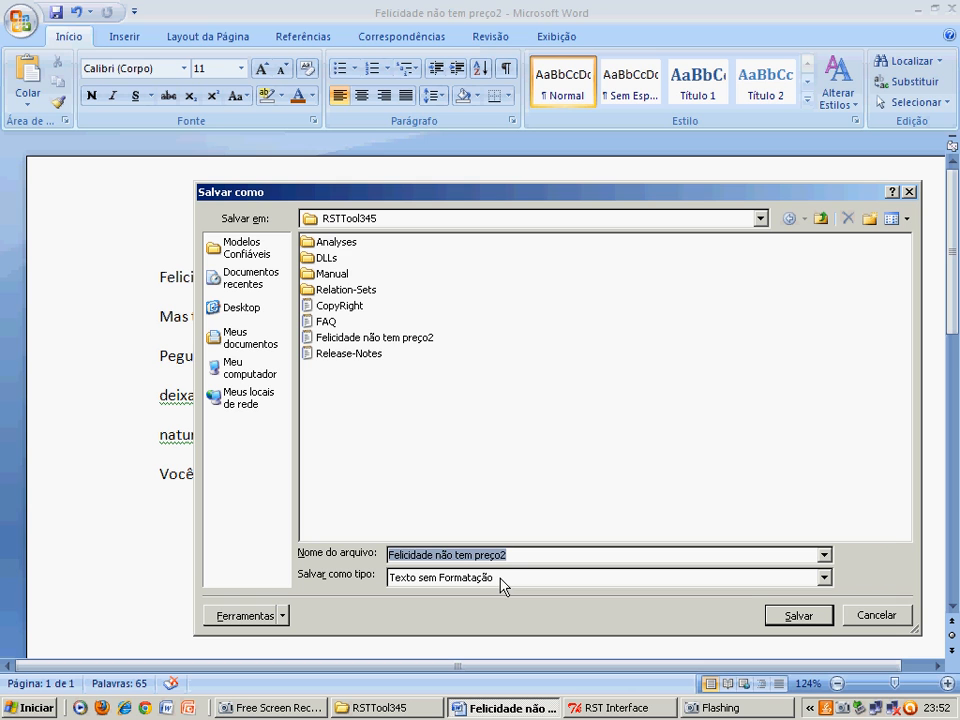
double_click(322, 243)
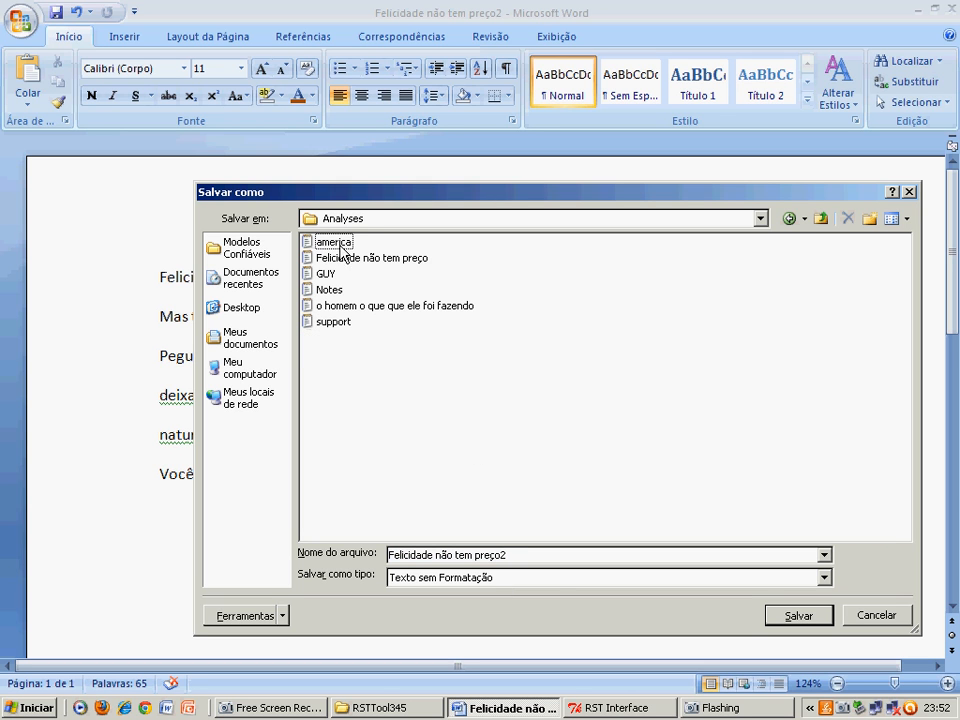
click(538, 557)
text(teste)
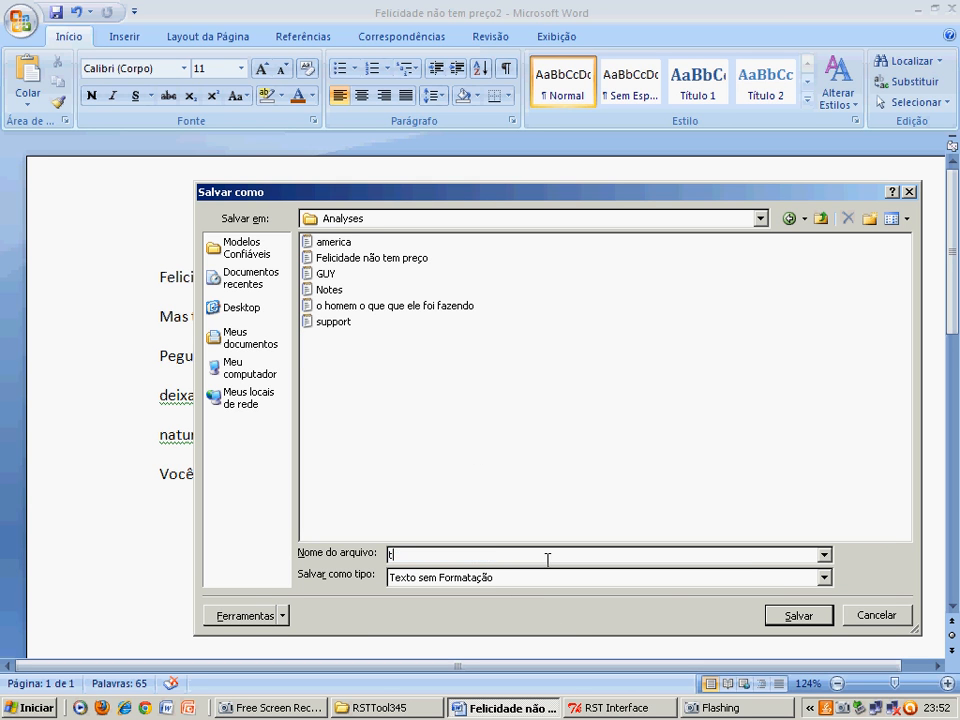
click(824, 578)
click(465, 656)
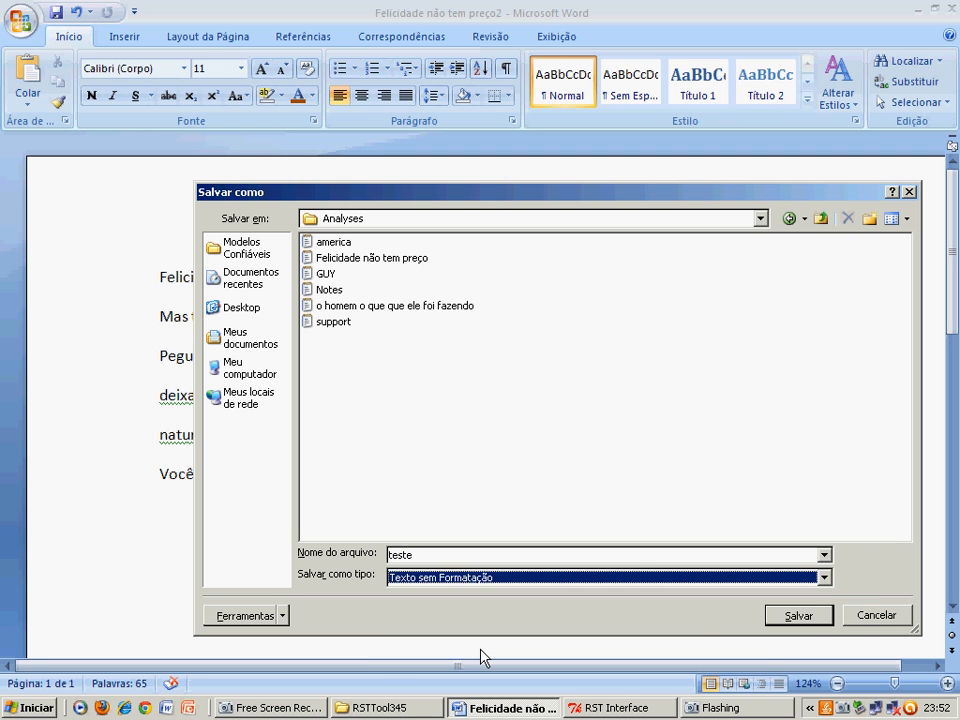
click(806, 618)
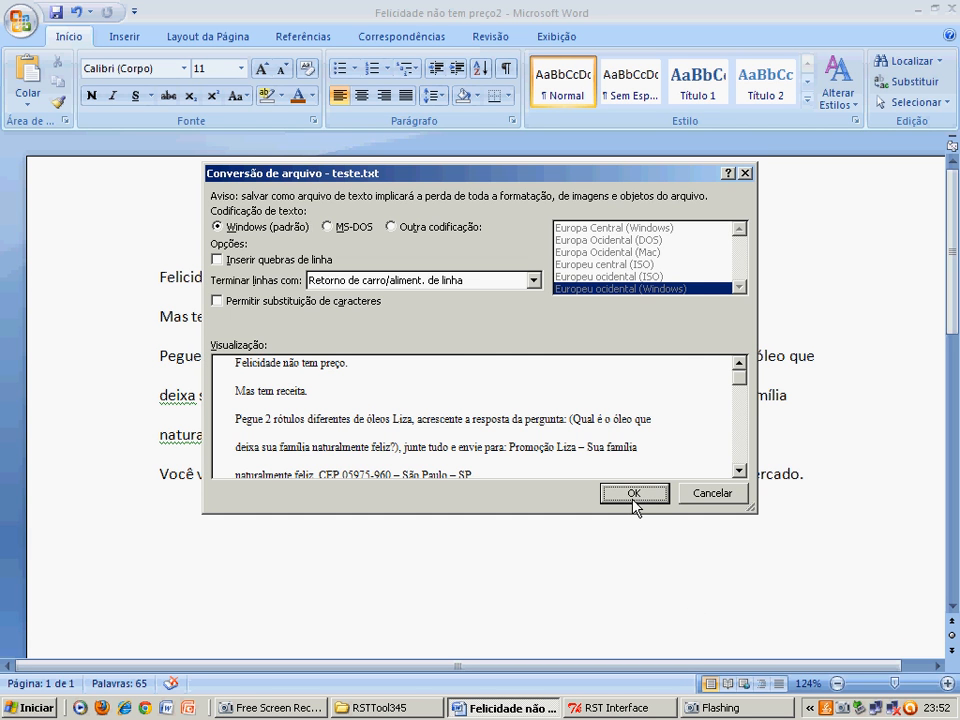
click(633, 494)
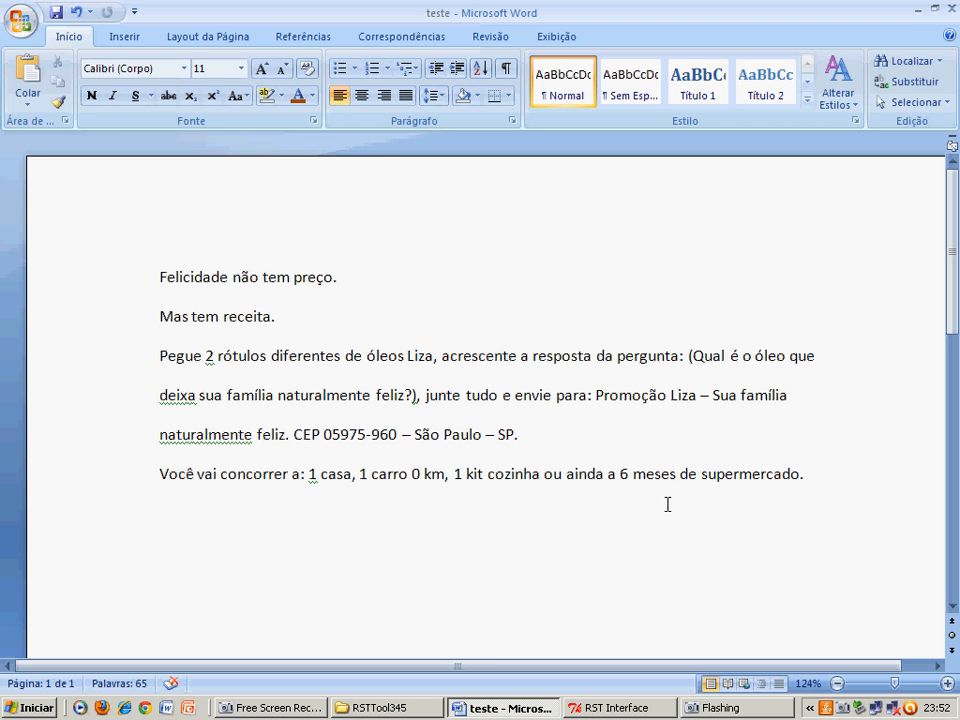
- Switch to RST Tool and choose teste.txt from the Analyses folder as the text file to import
click(645, 709)
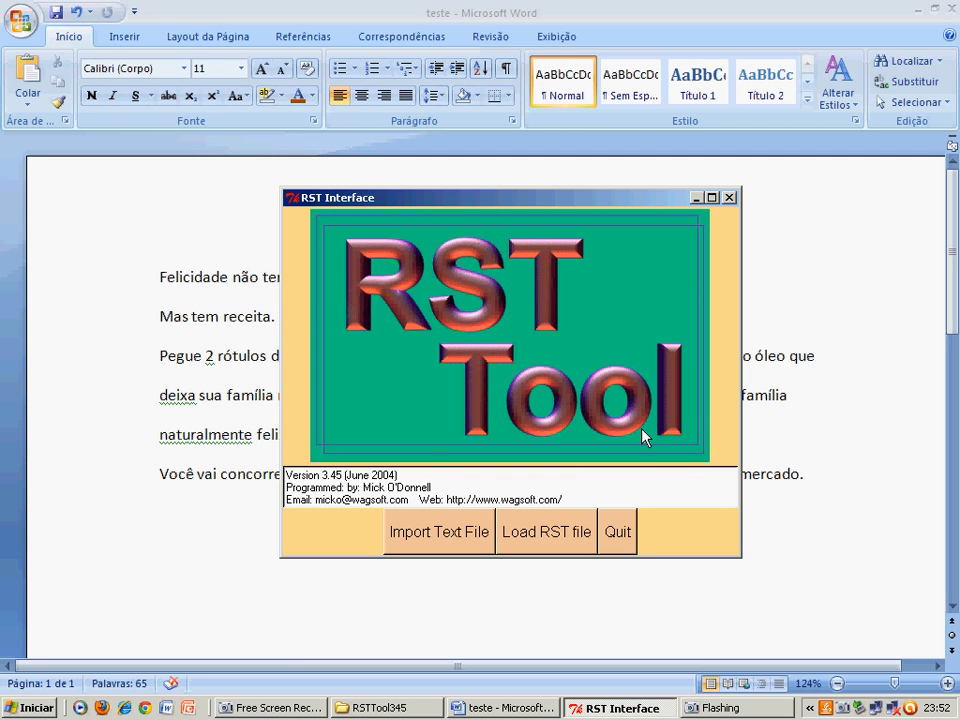
click(416, 535)
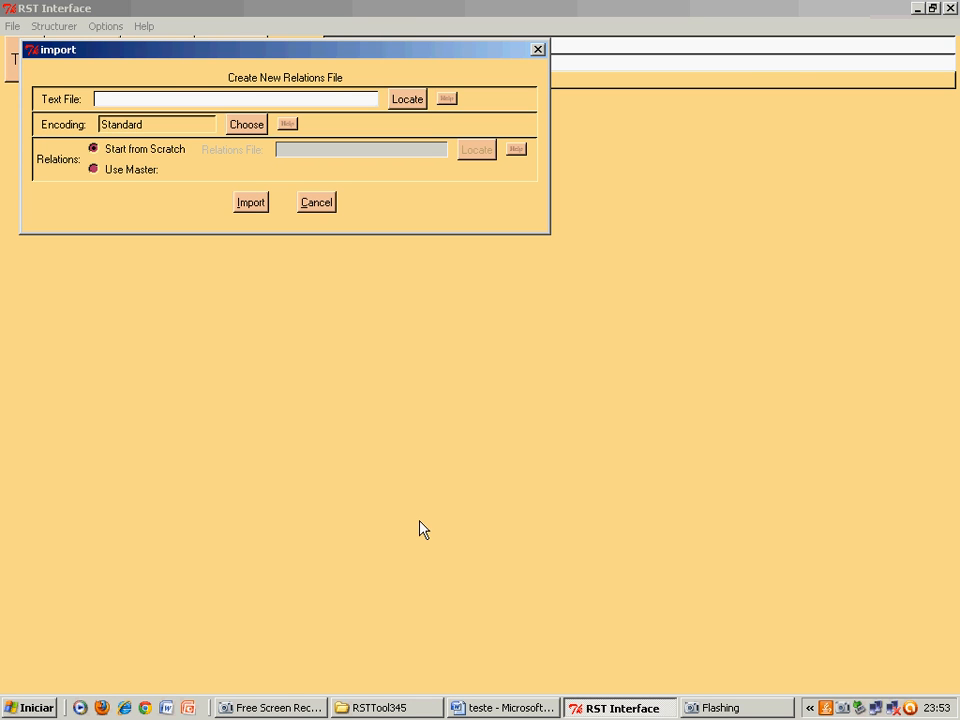
click(400, 104)
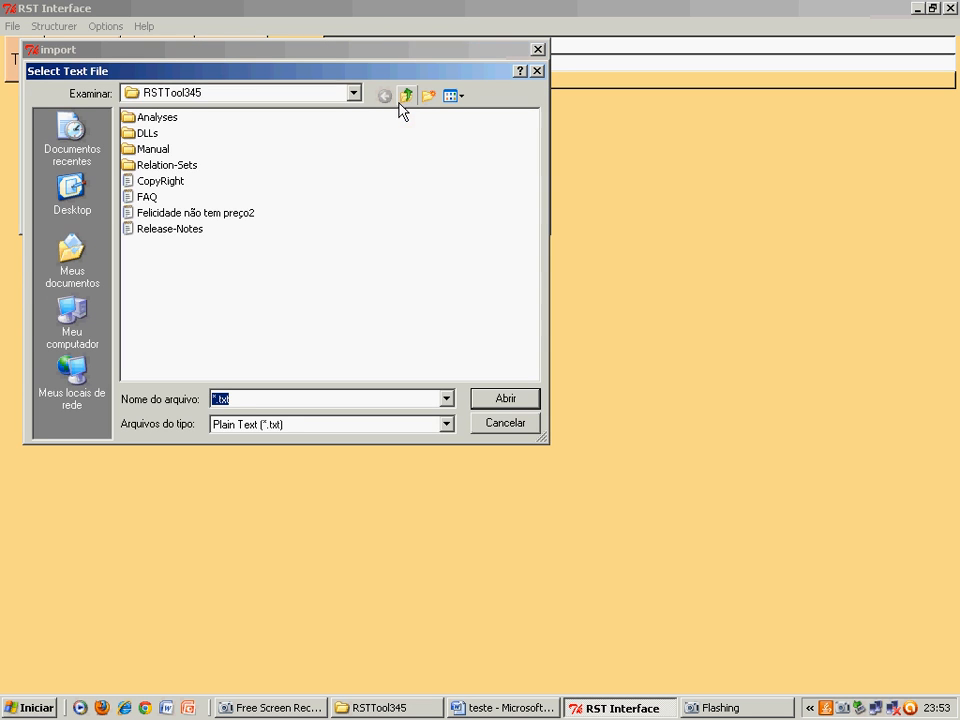
double_click(158, 121)
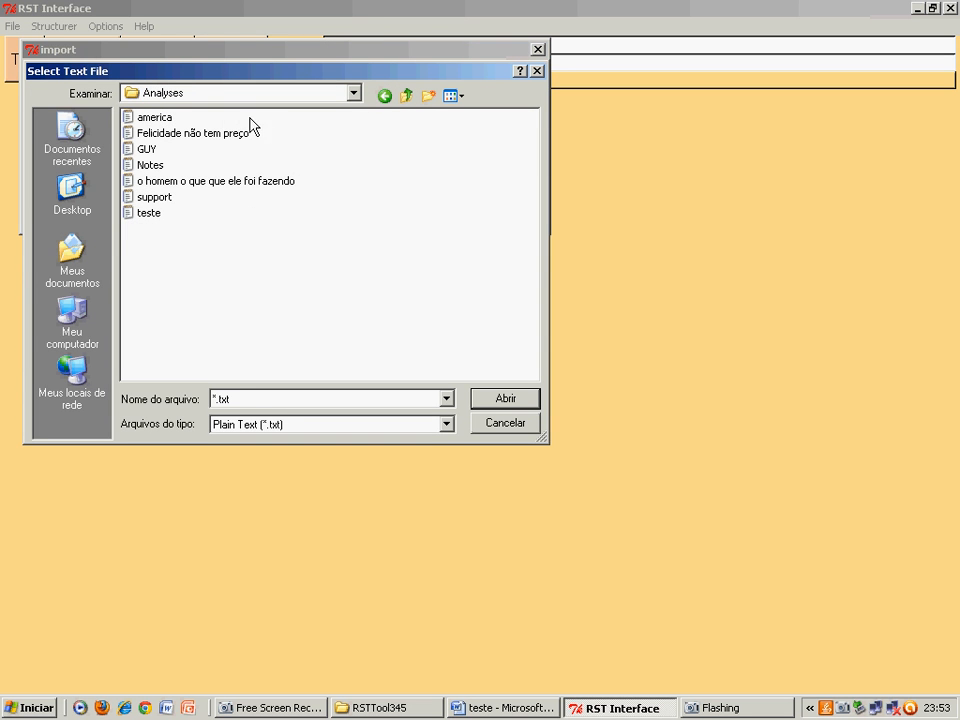
click(150, 214)
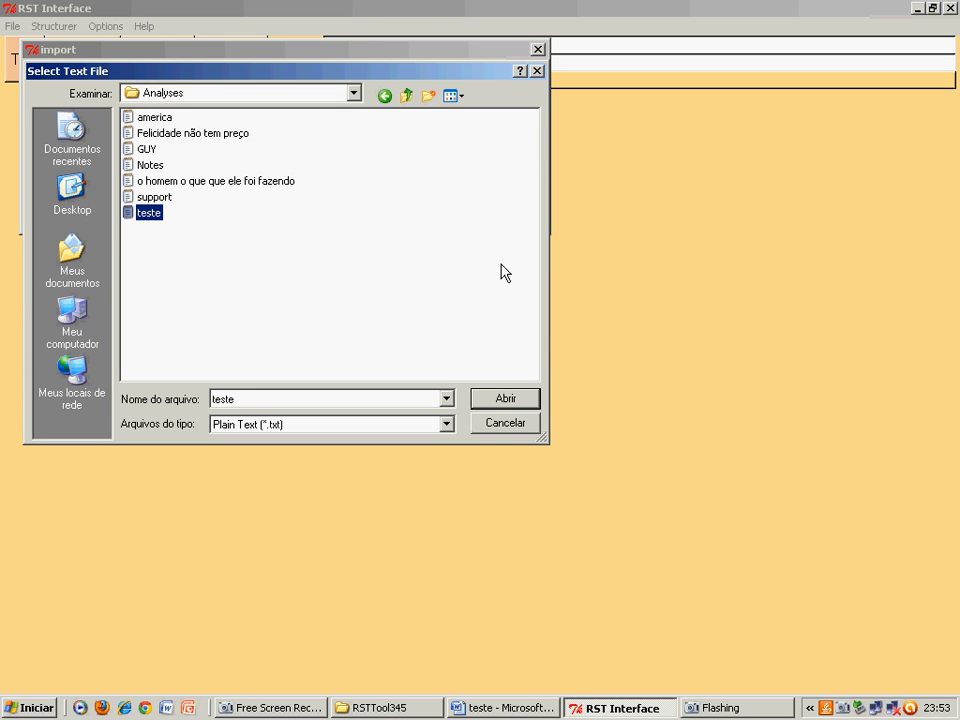
click(510, 401)
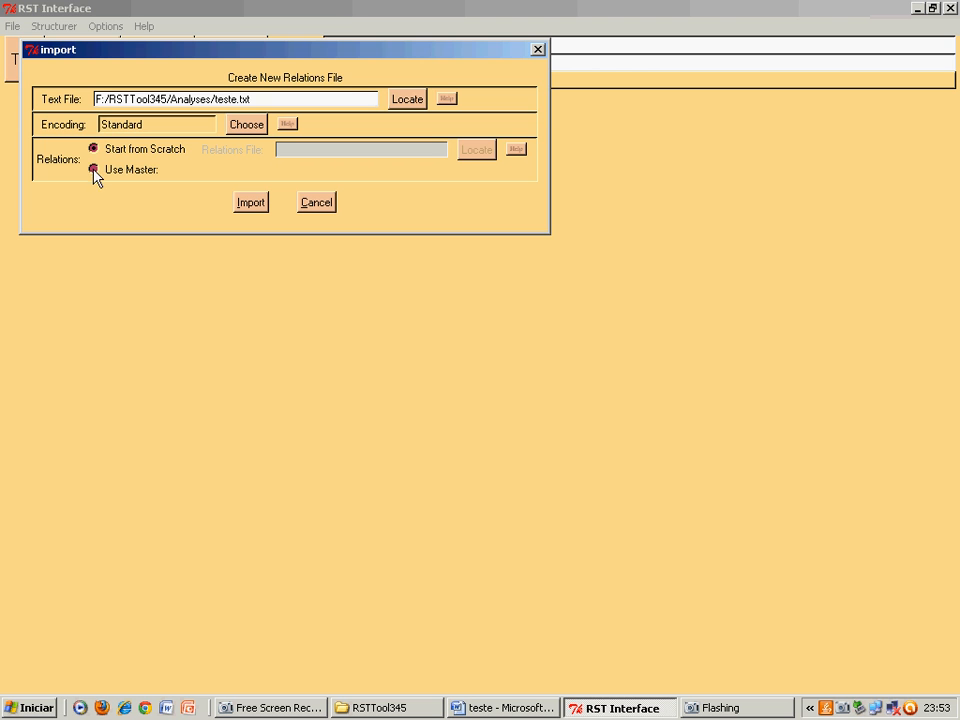
- Use portugues.rel from Relation-Sets as the master relations file and import the text
click(93, 170)
click(457, 155)
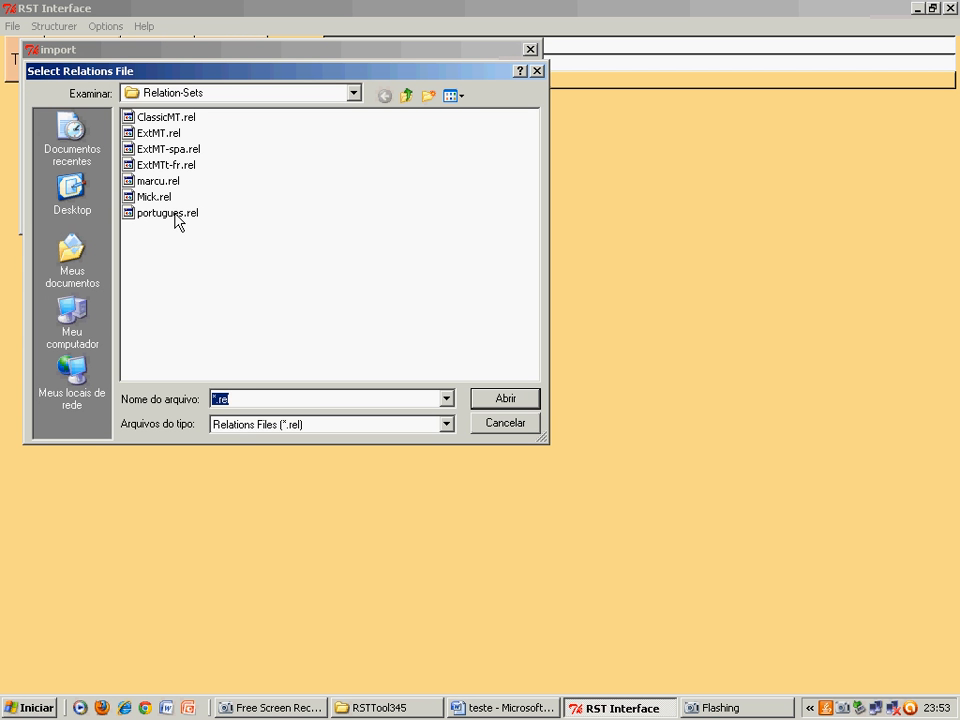
click(170, 213)
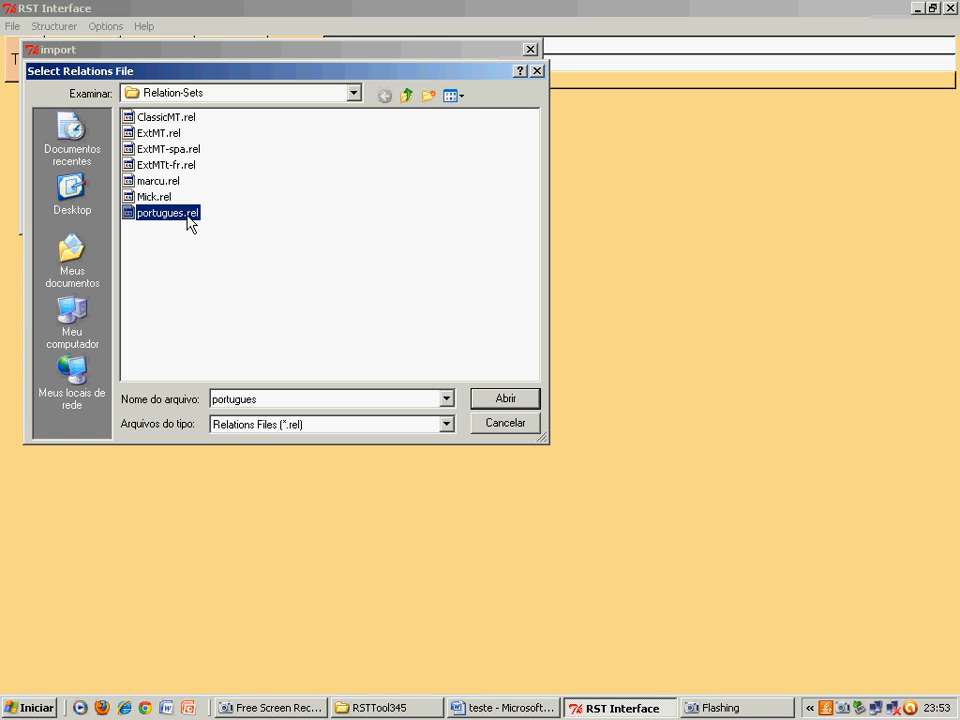
click(493, 400)
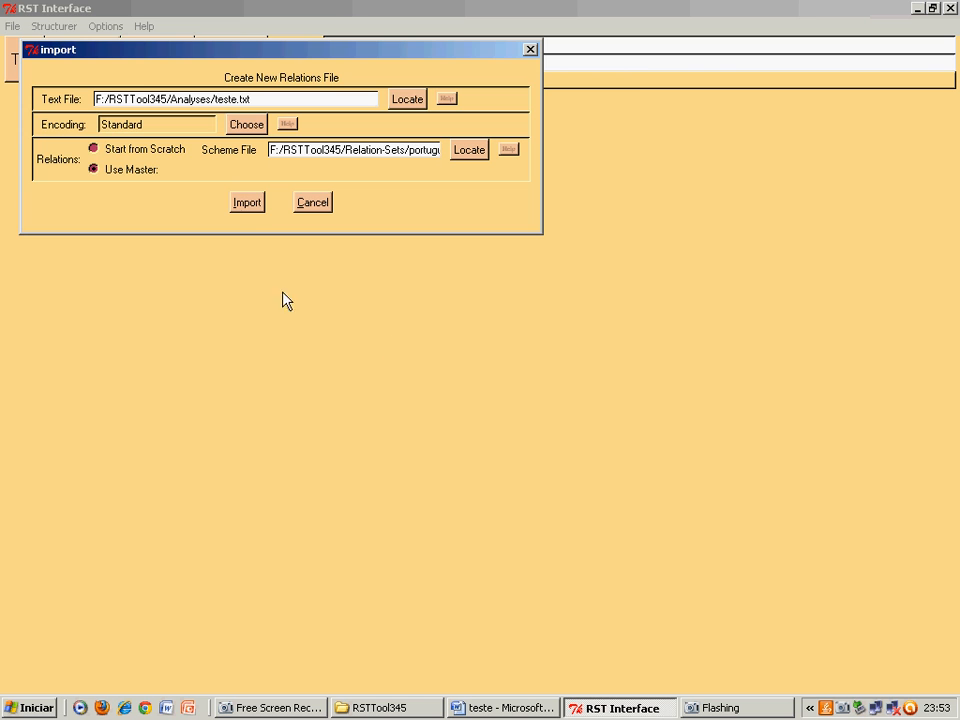
click(247, 203)
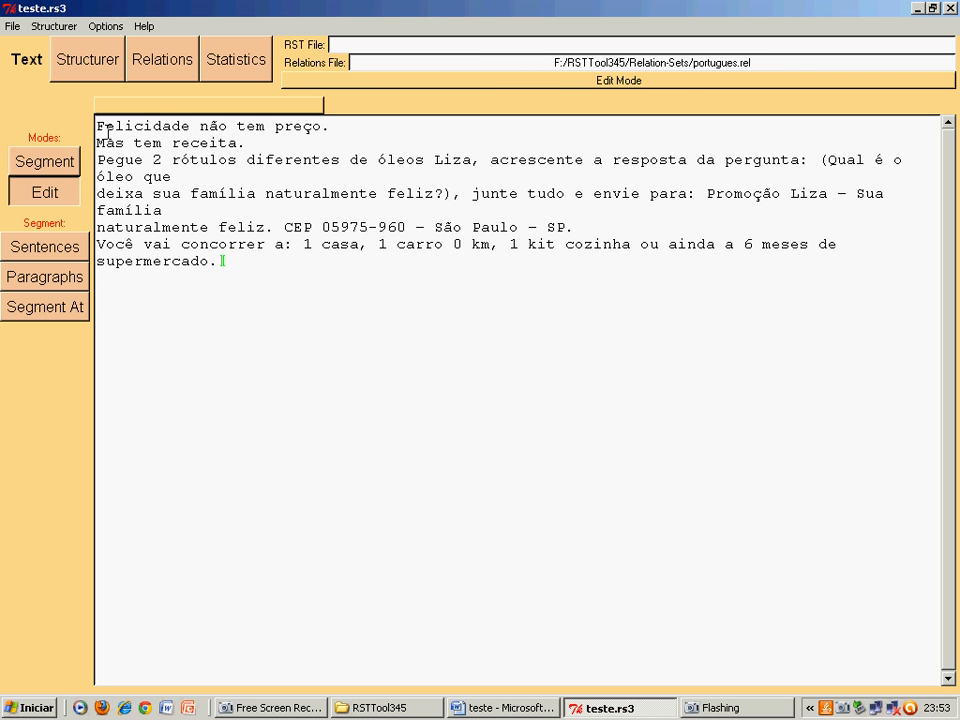
- Insert segment boundaries after "preço.", "receita.", "Liza,", "feliz?),", "junte tudo" and "São Paulo – SP."
click(48, 164)
click(50, 170)
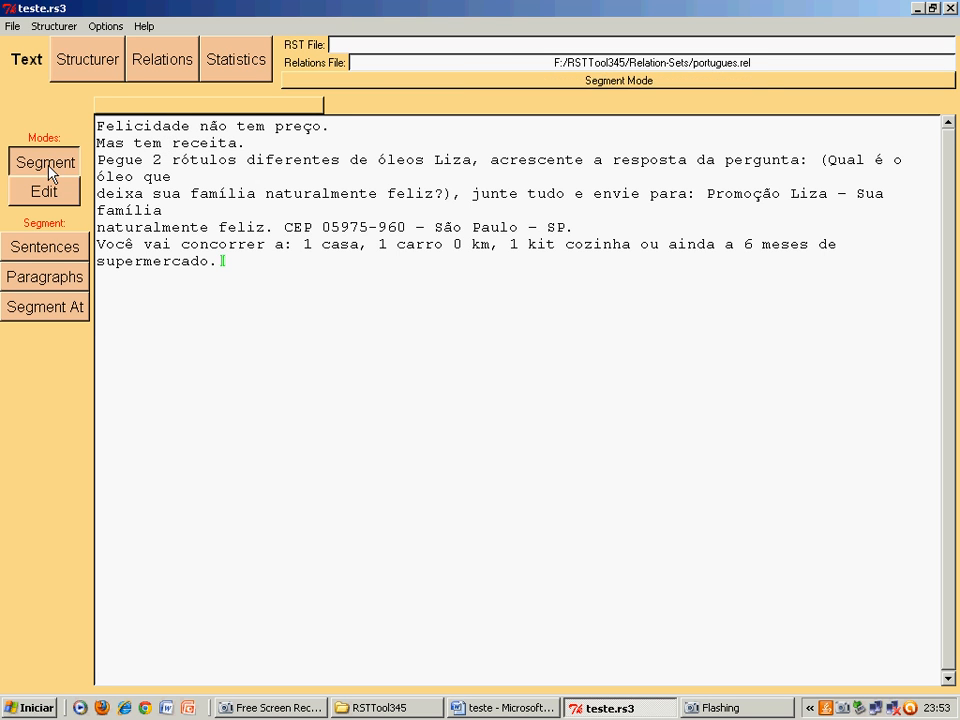
click(369, 129)
click(297, 143)
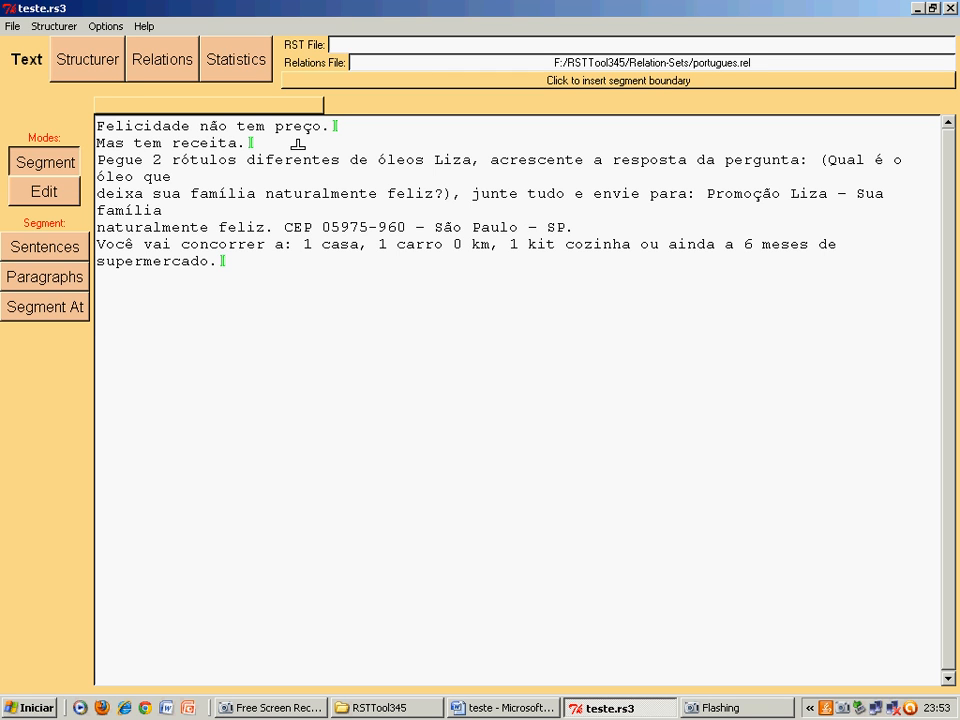
click(490, 162)
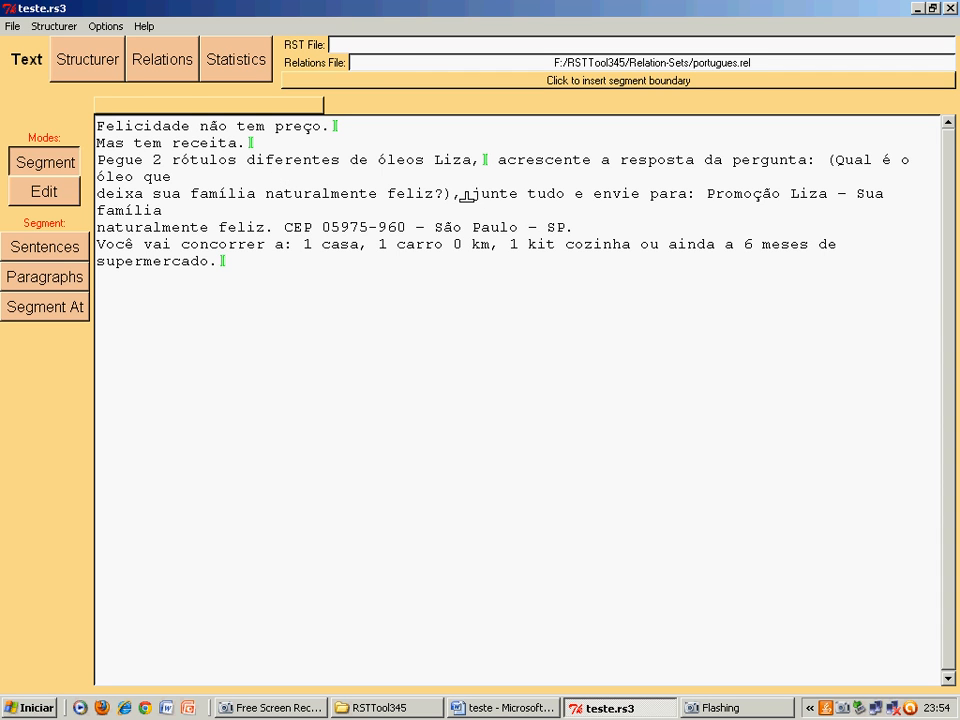
click(467, 195)
click(577, 196)
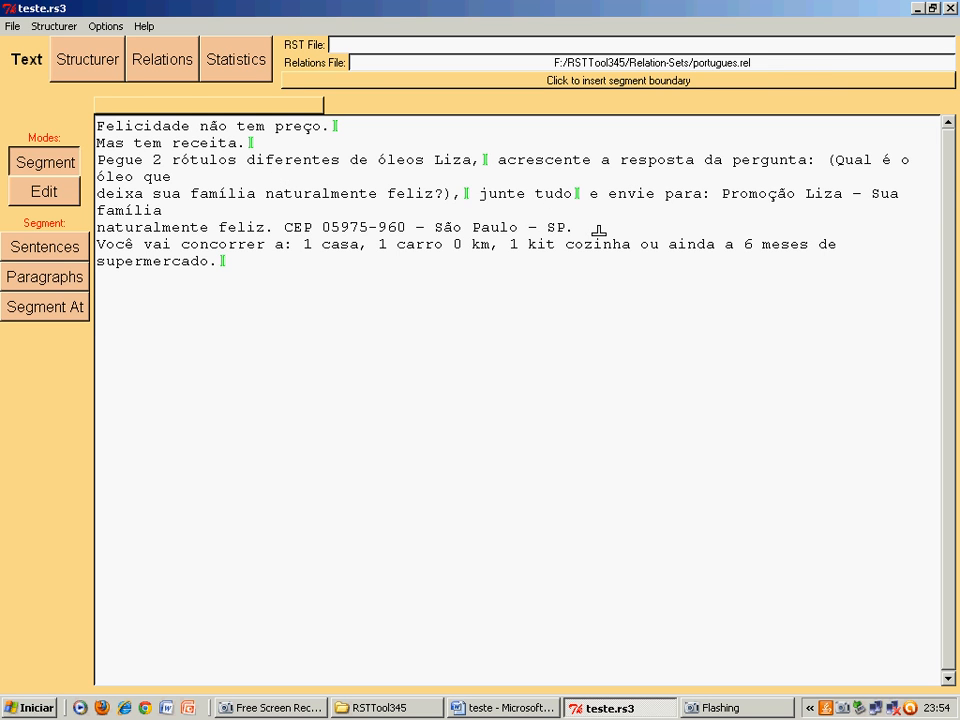
click(598, 229)
- Show the segments in the Structurer and set the display font size to 14
click(90, 68)
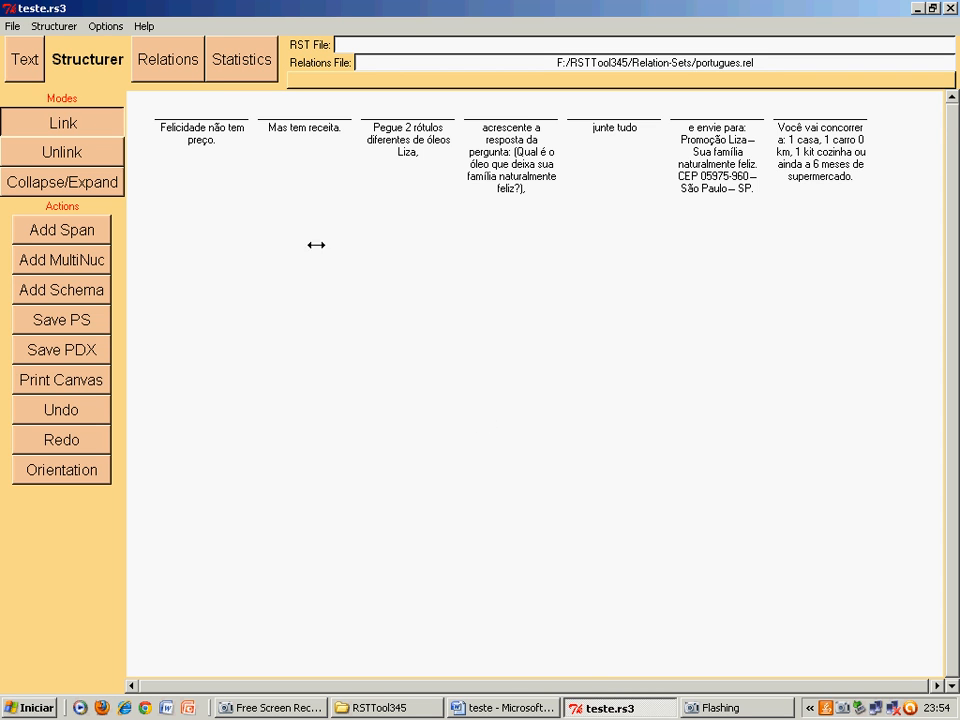
click(105, 26)
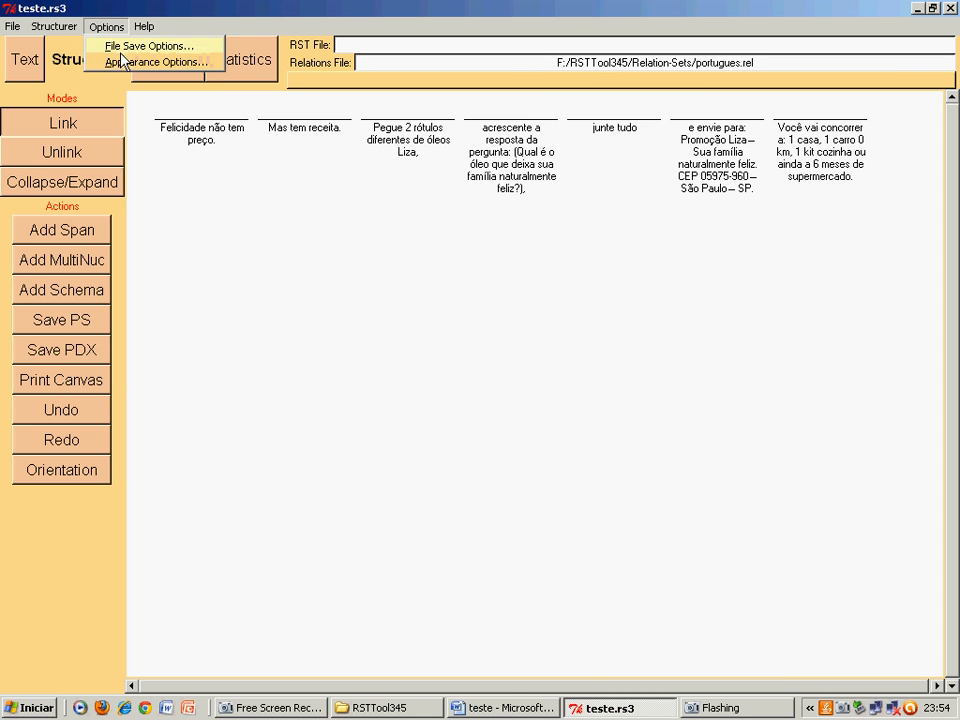
click(105, 60)
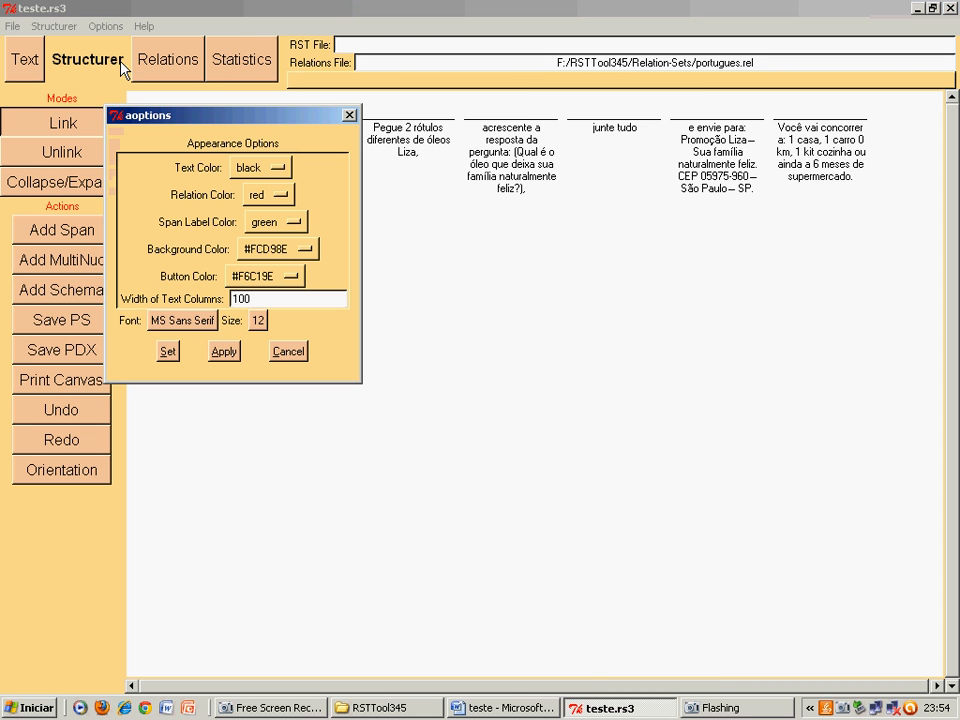
click(257, 320)
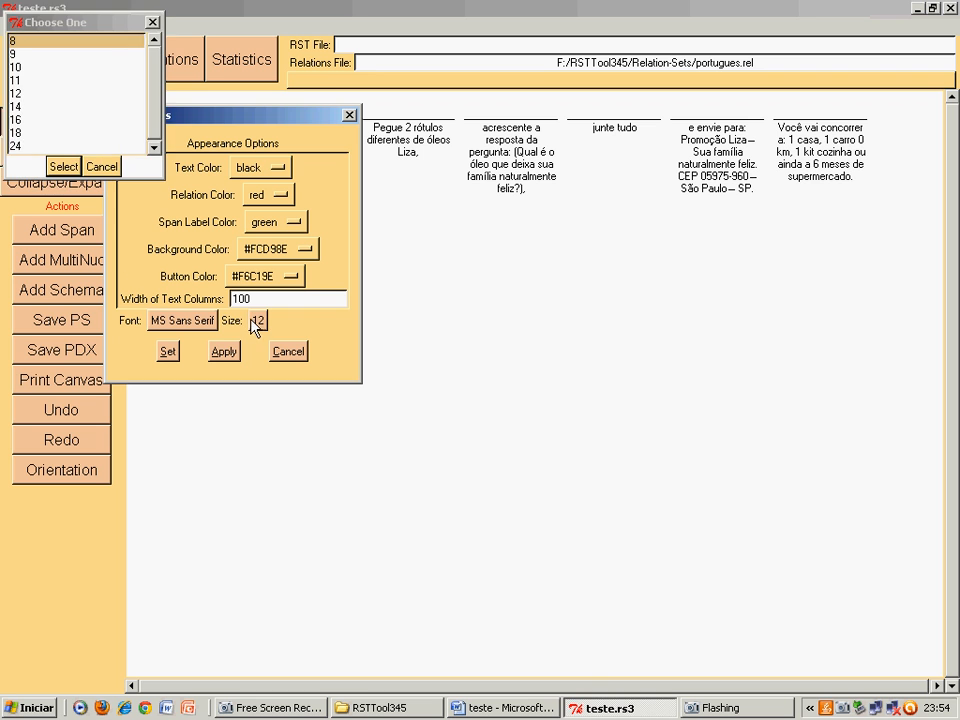
double_click(21, 107)
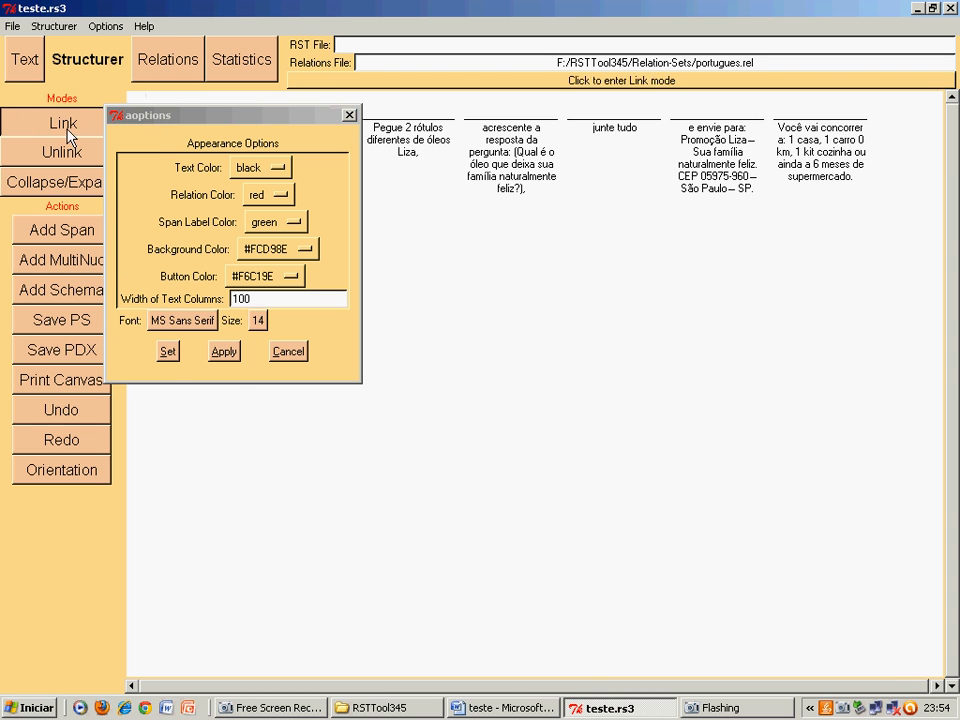
click(167, 351)
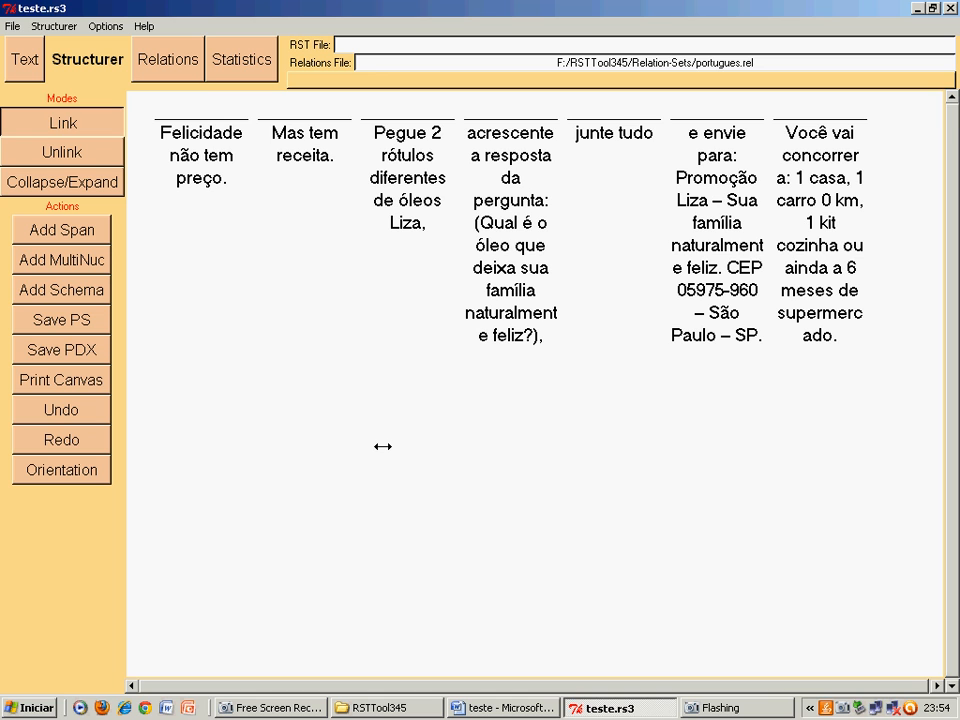
- Join "Felicidade não tem preço." and "Mas tem receita." under a multinuclear Contraste relation
click(47, 265)
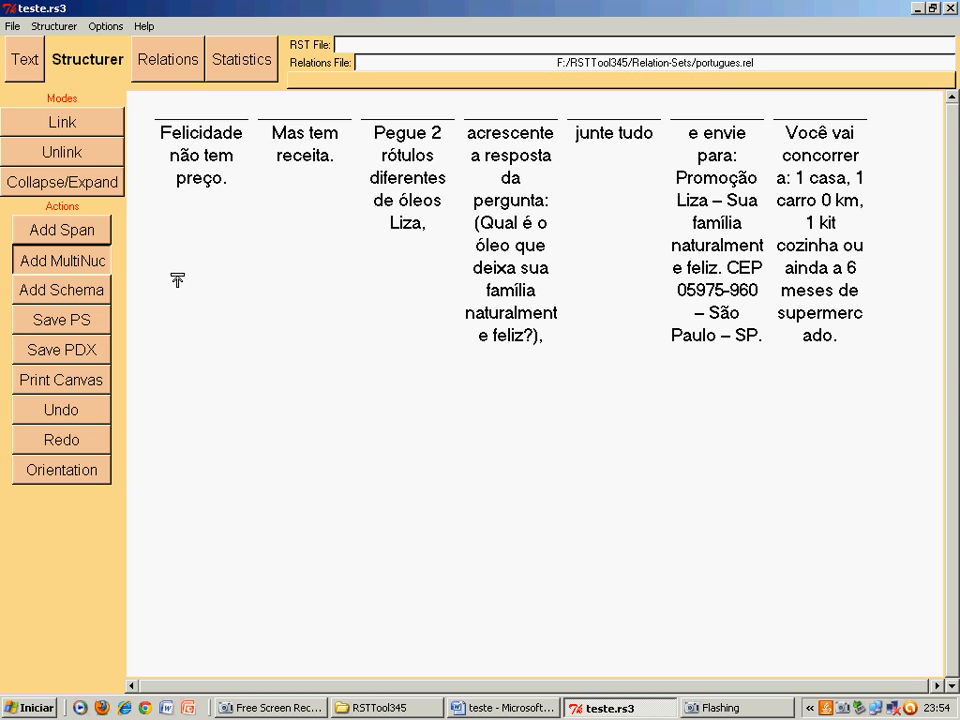
click(193, 152)
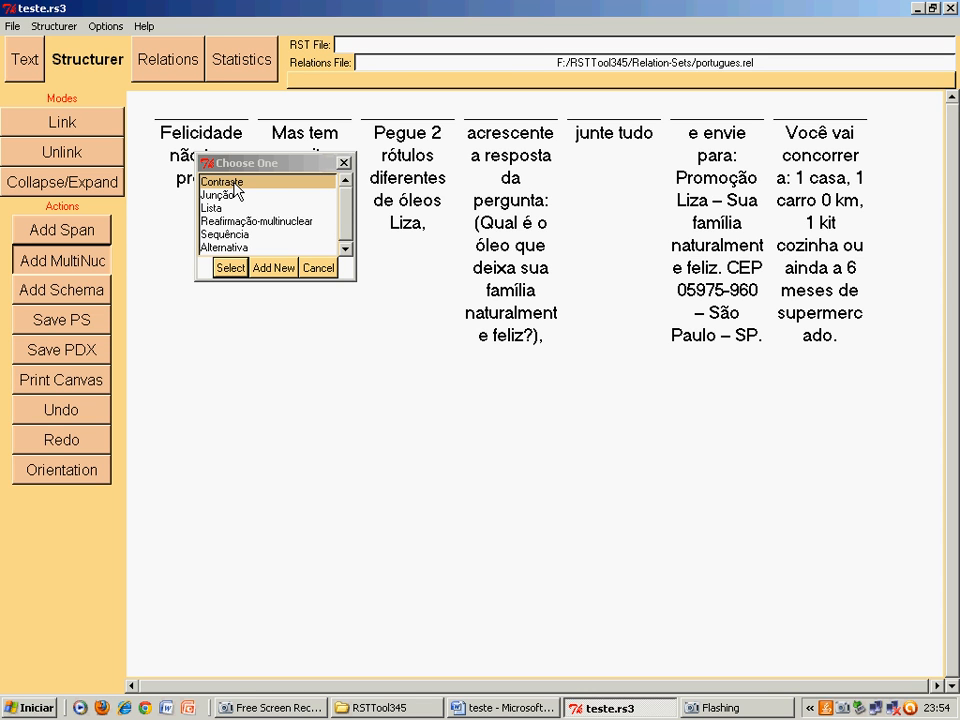
double_click(236, 184)
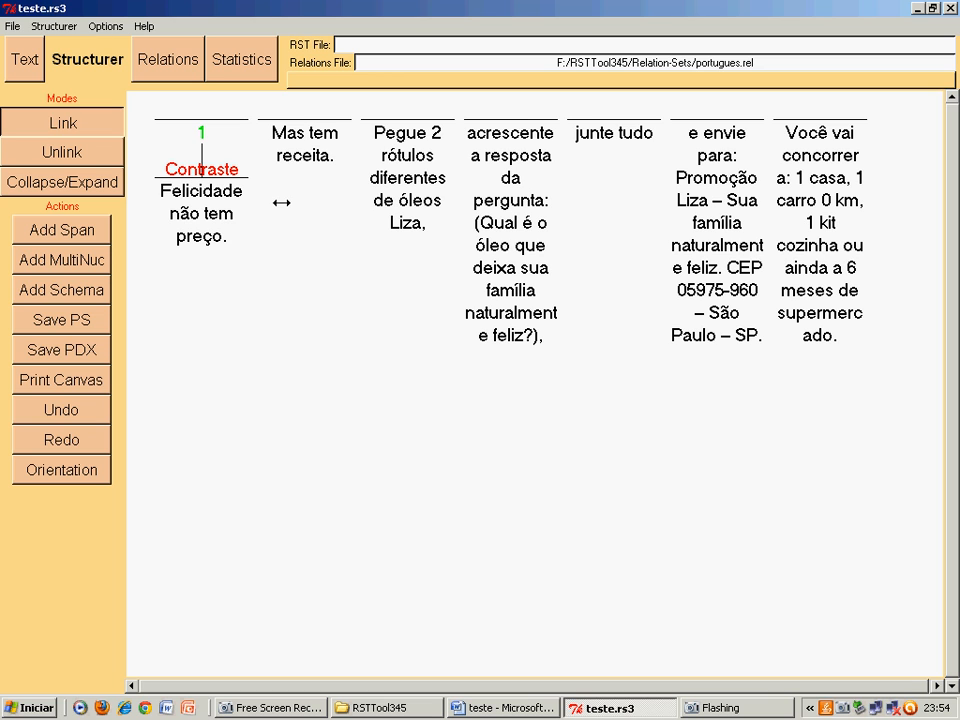
click(300, 133)
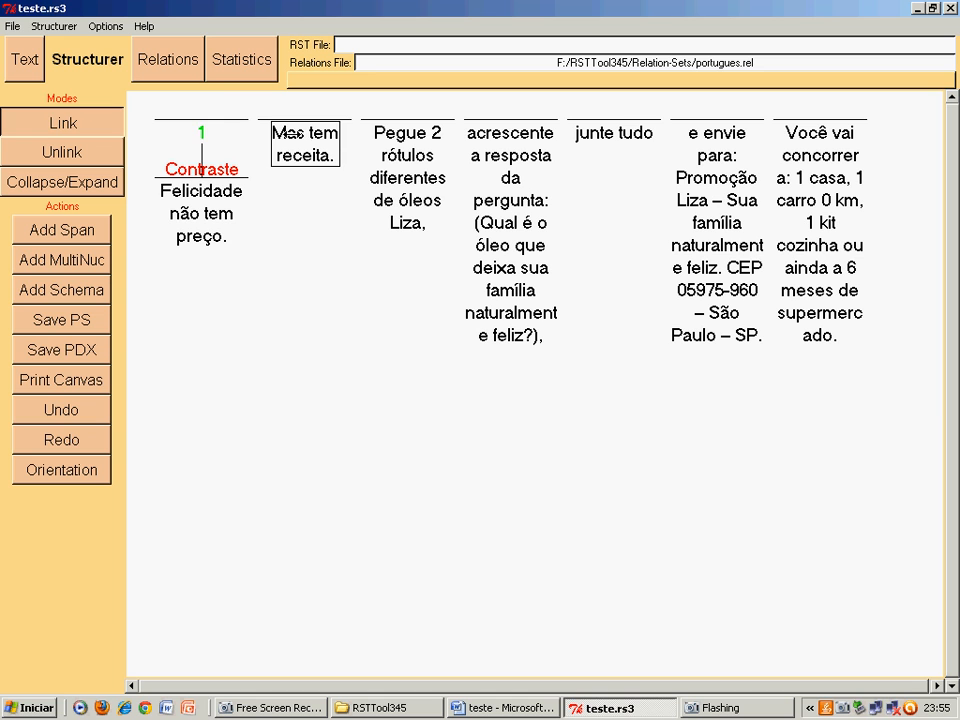
click(200, 132)
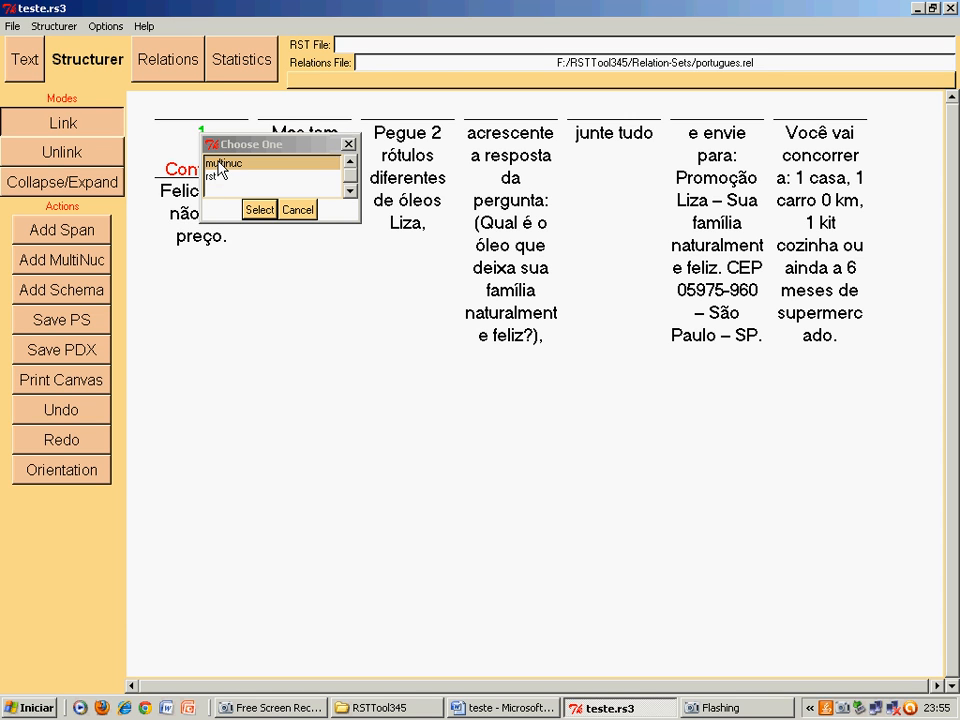
double_click(218, 165)
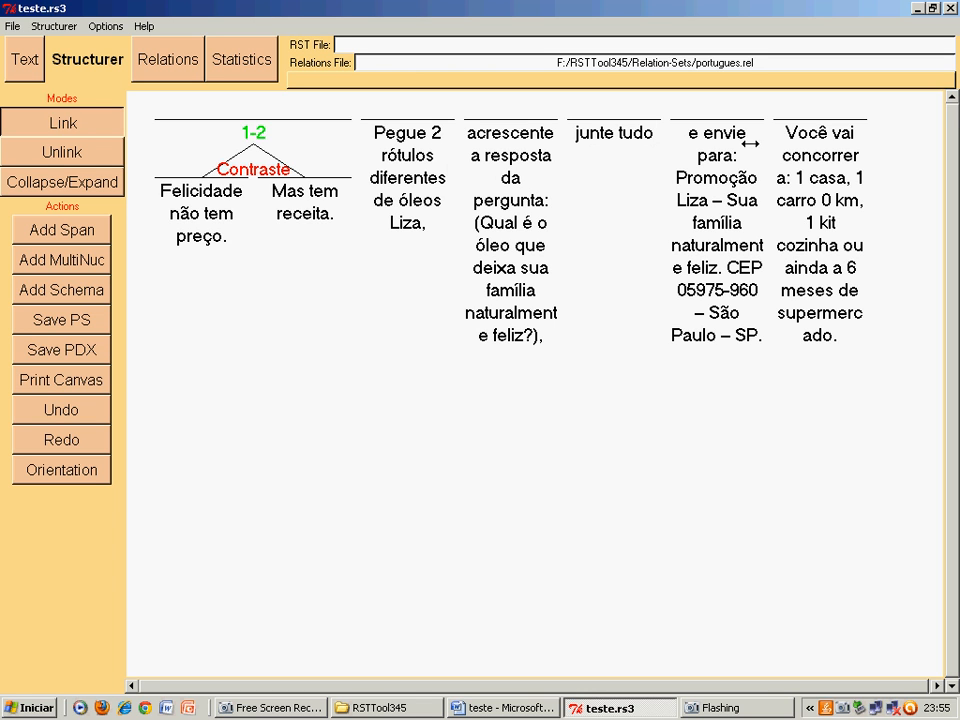
- Start adding a multinuclear node over the segment "Pegue 2 rótulos diferentes de óleos Liza,"
click(49, 264)
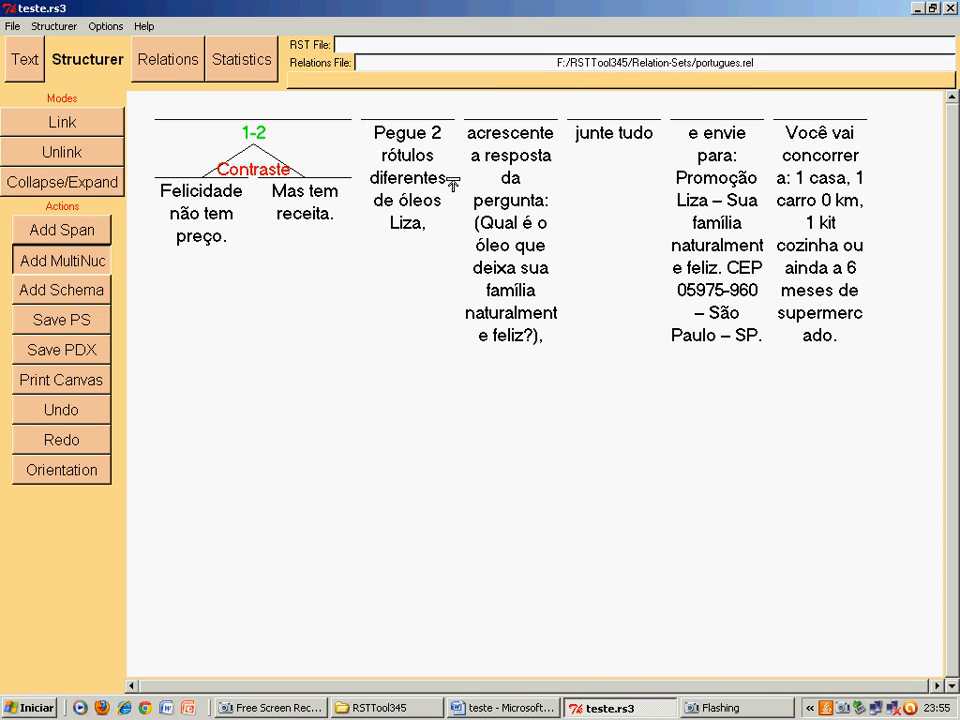
click(415, 158)
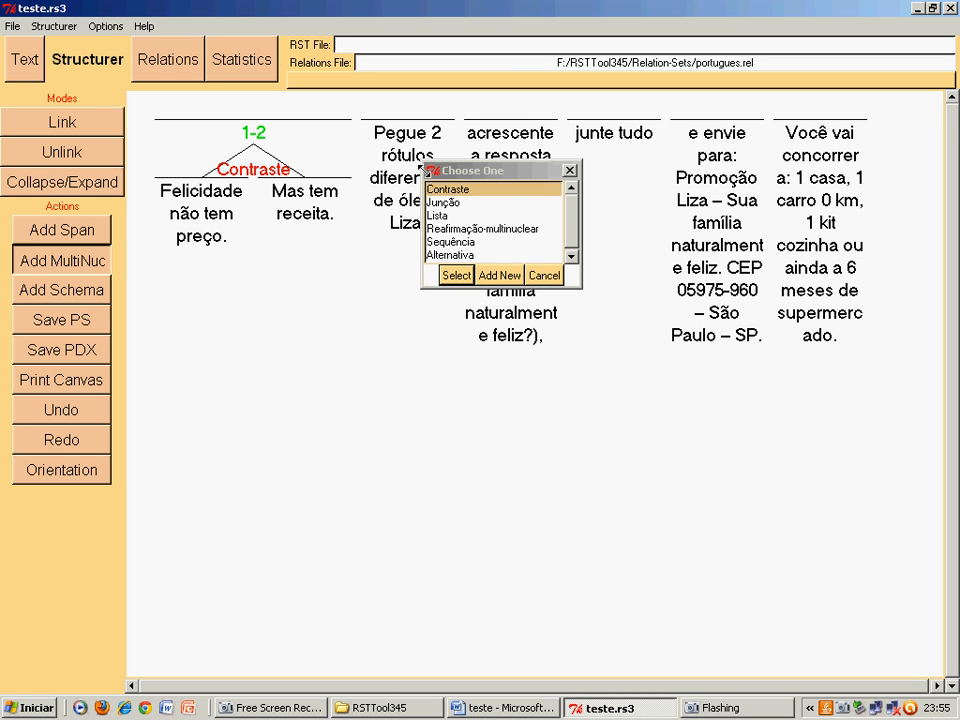